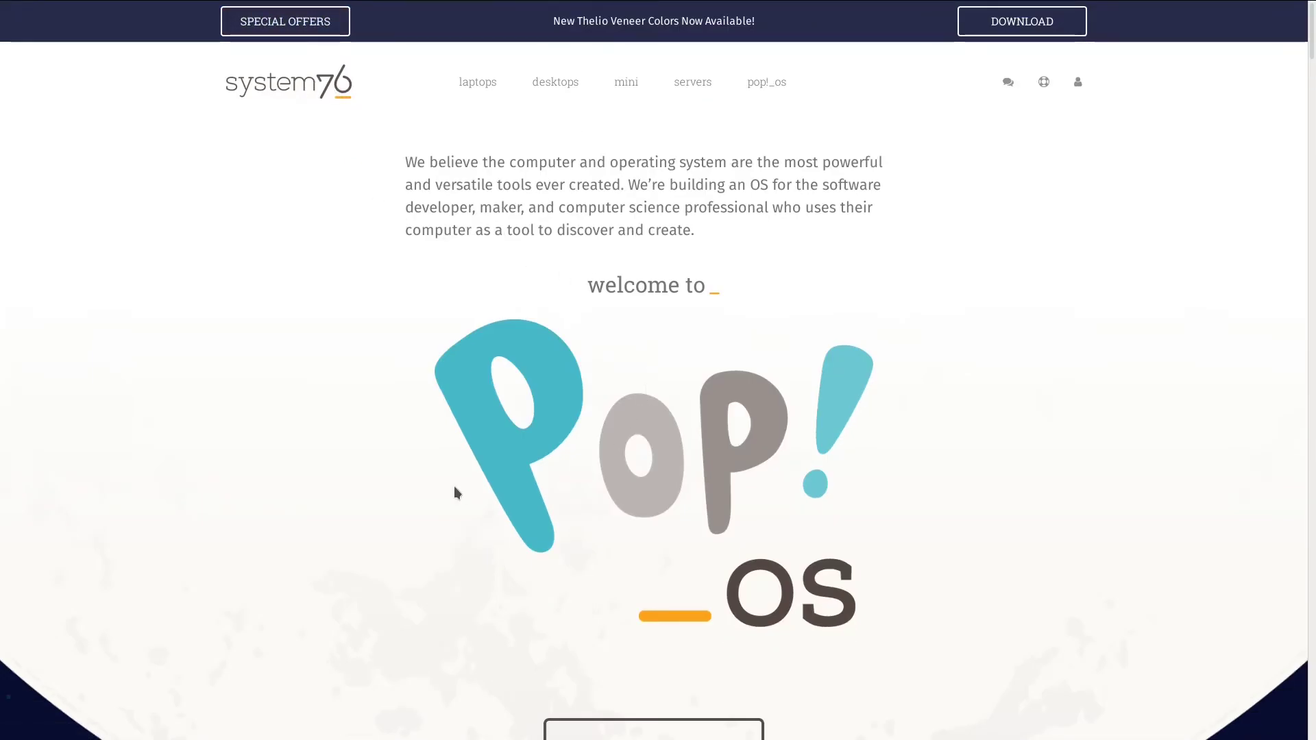
- Scroll down the Pop!_OS page and start the DOWNLOAD 19.10 download
{"action": "scroll", "coordinate": [453, 487], "scroll_direction": "down", "scroll_amount": 5}
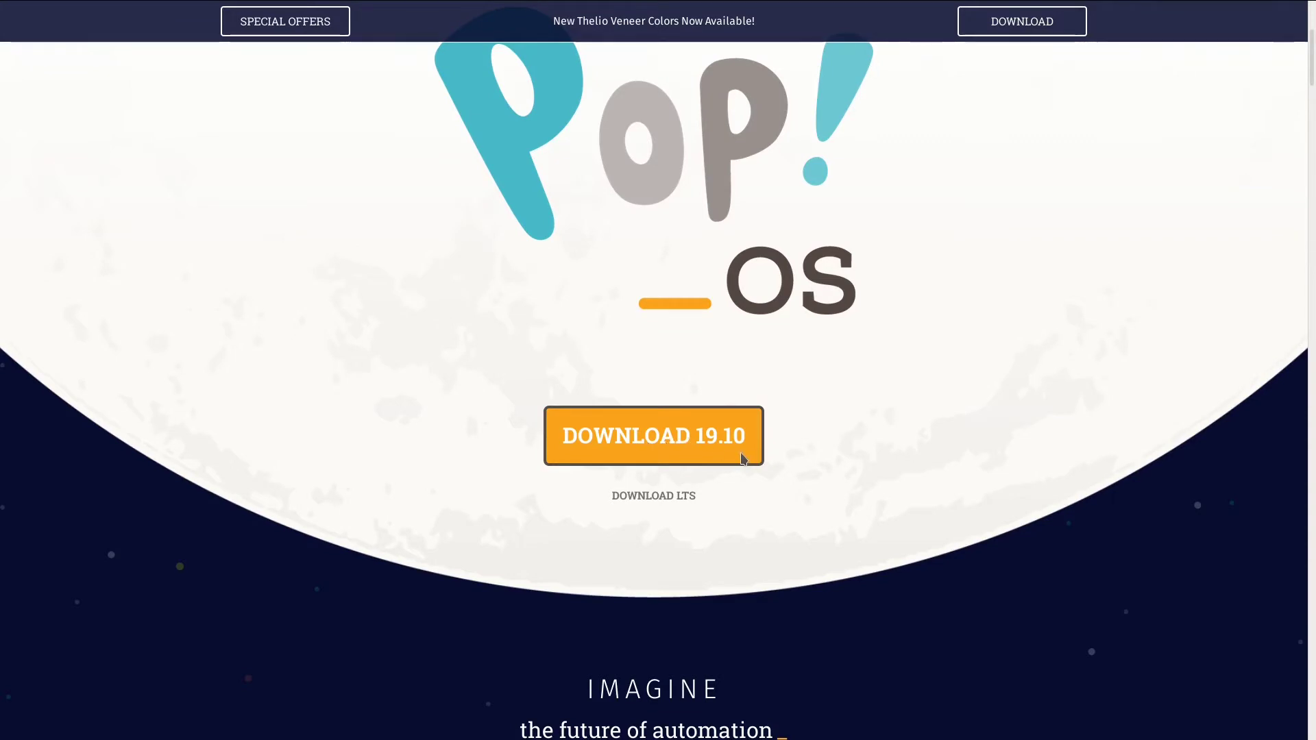
{"action": "left_click", "coordinate": [687, 499]}
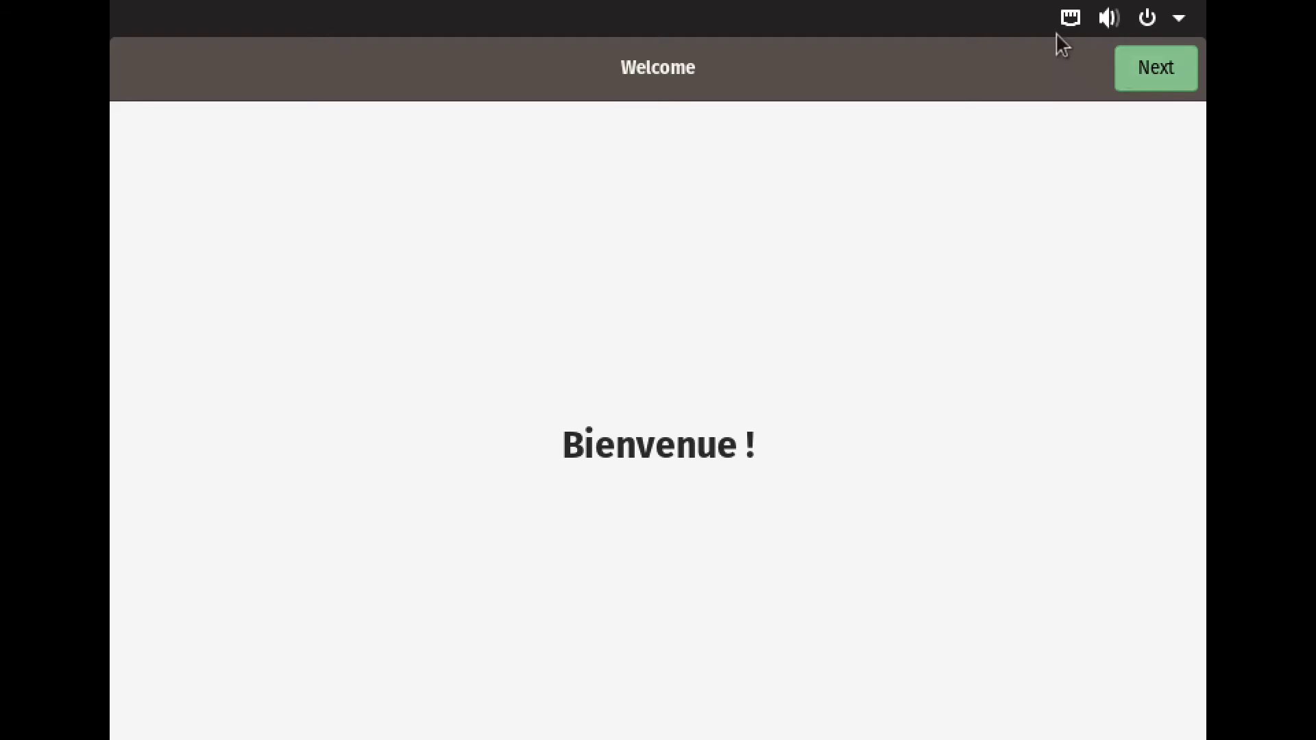
- Pass the Welcome screen and keep English (US) as the keyboard layout
{"action": "left_click", "coordinate": [1153, 66]}
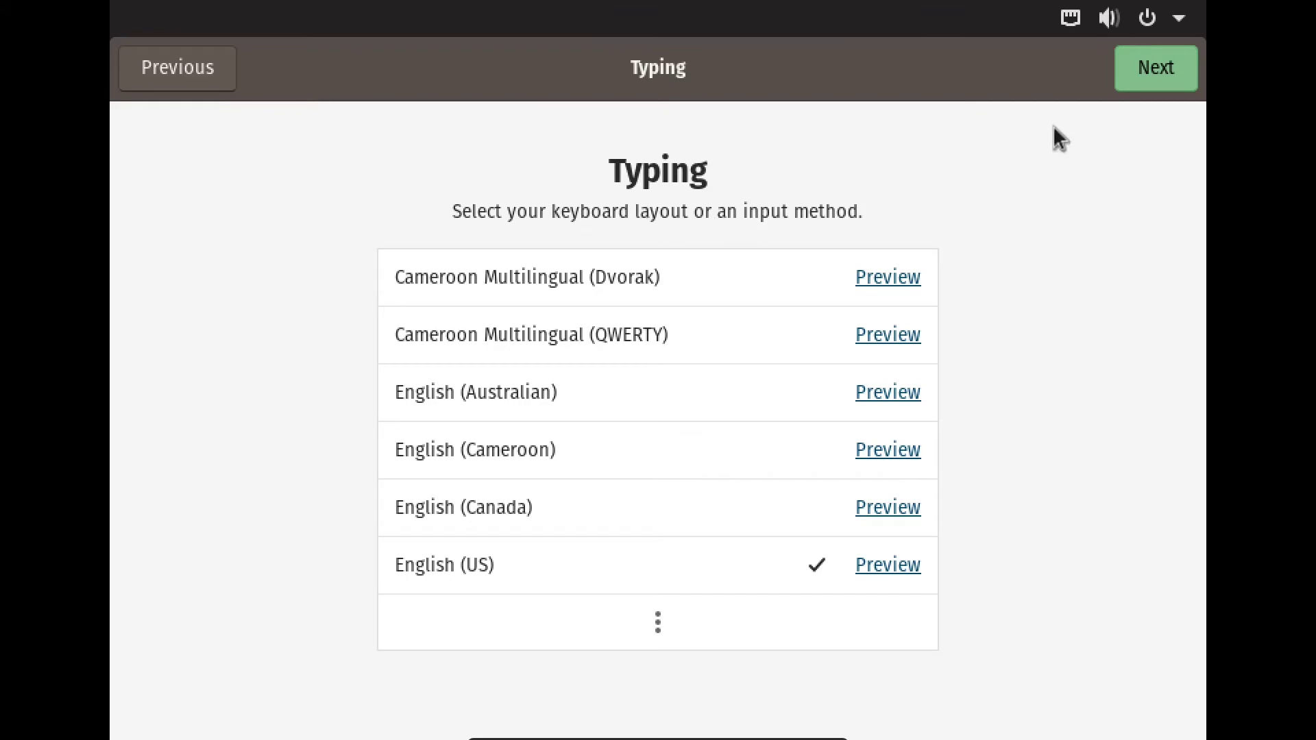
{"action": "left_click", "coordinate": [1141, 80]}
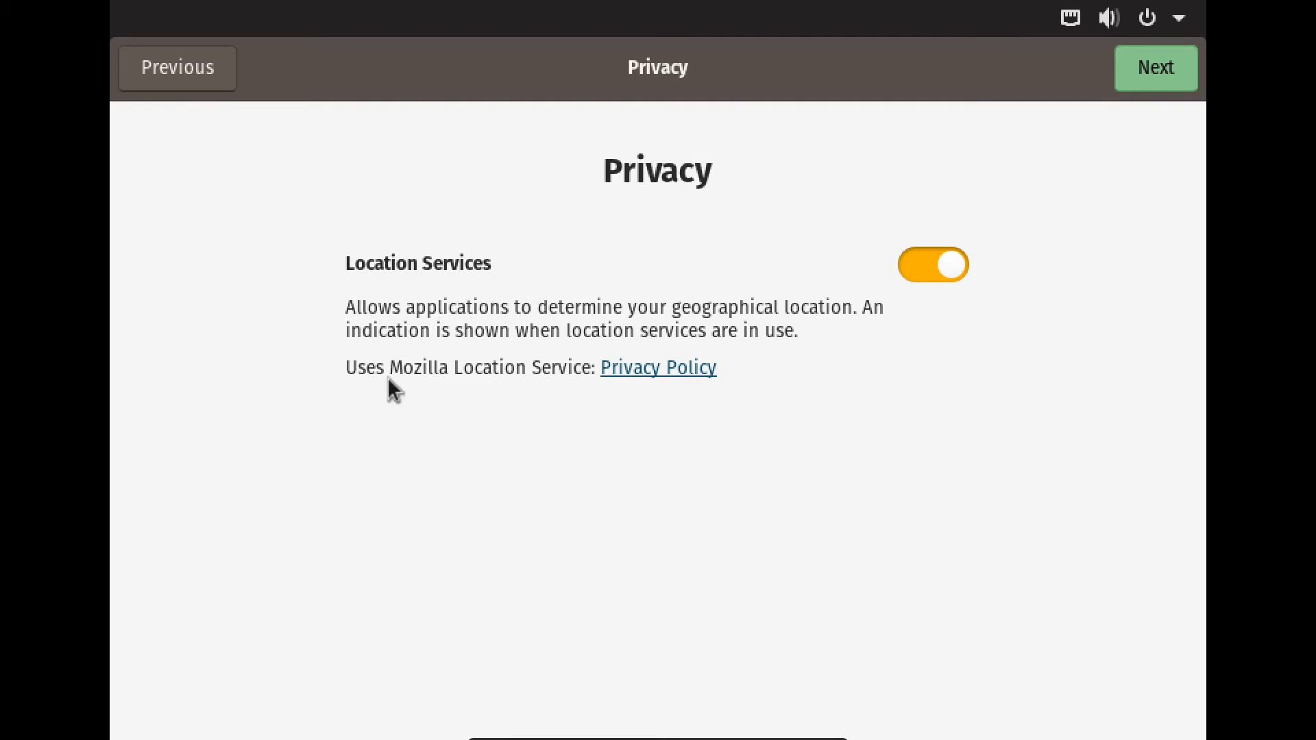
- Turn off Location Services and set the time zone to Buffalo, New York, United States
{"action": "left_click", "coordinate": [922, 273]}
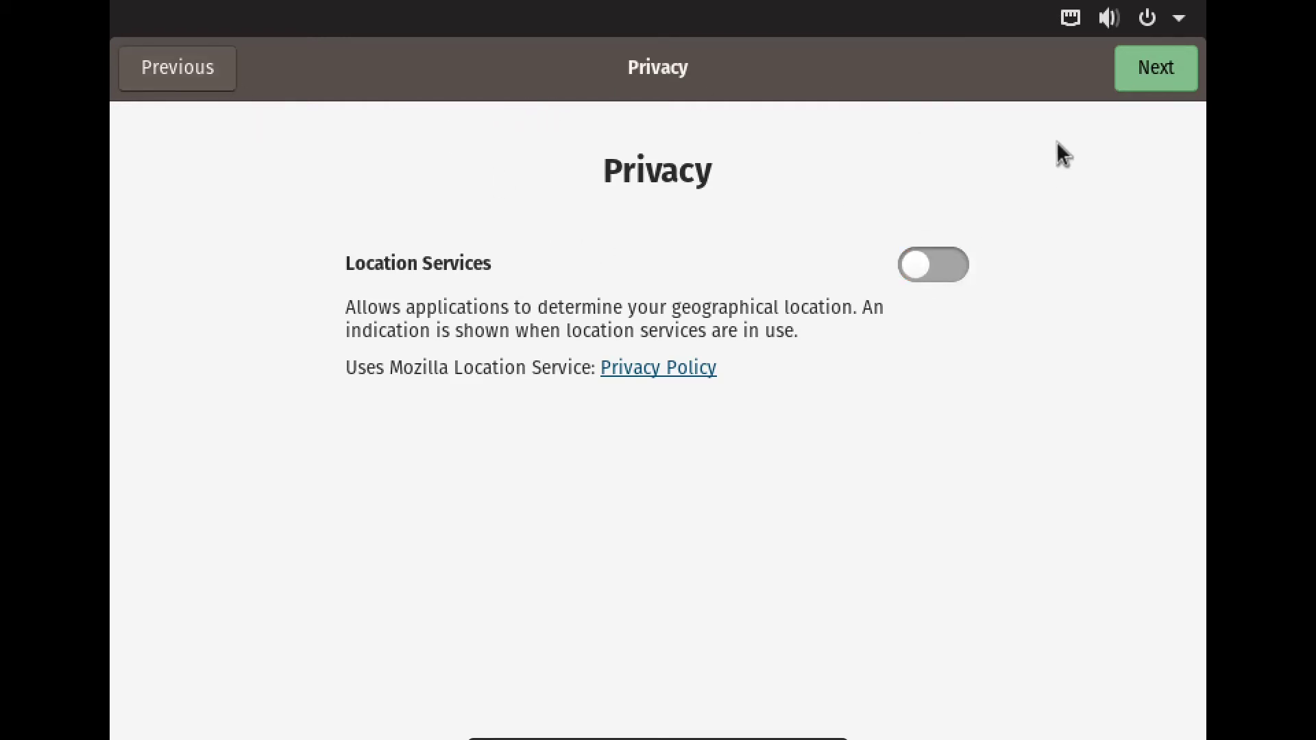
{"action": "left_click", "coordinate": [1159, 80]}
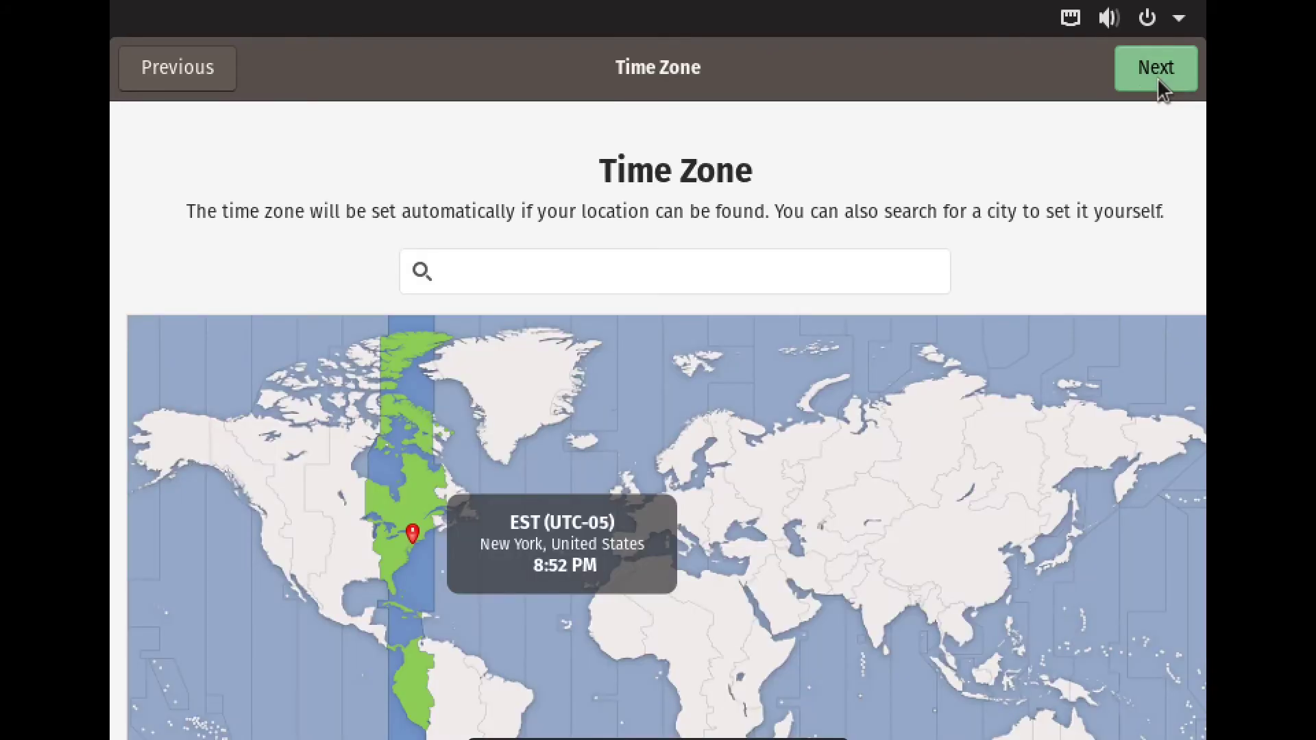
{"action": "left_click", "coordinate": [484, 257]}
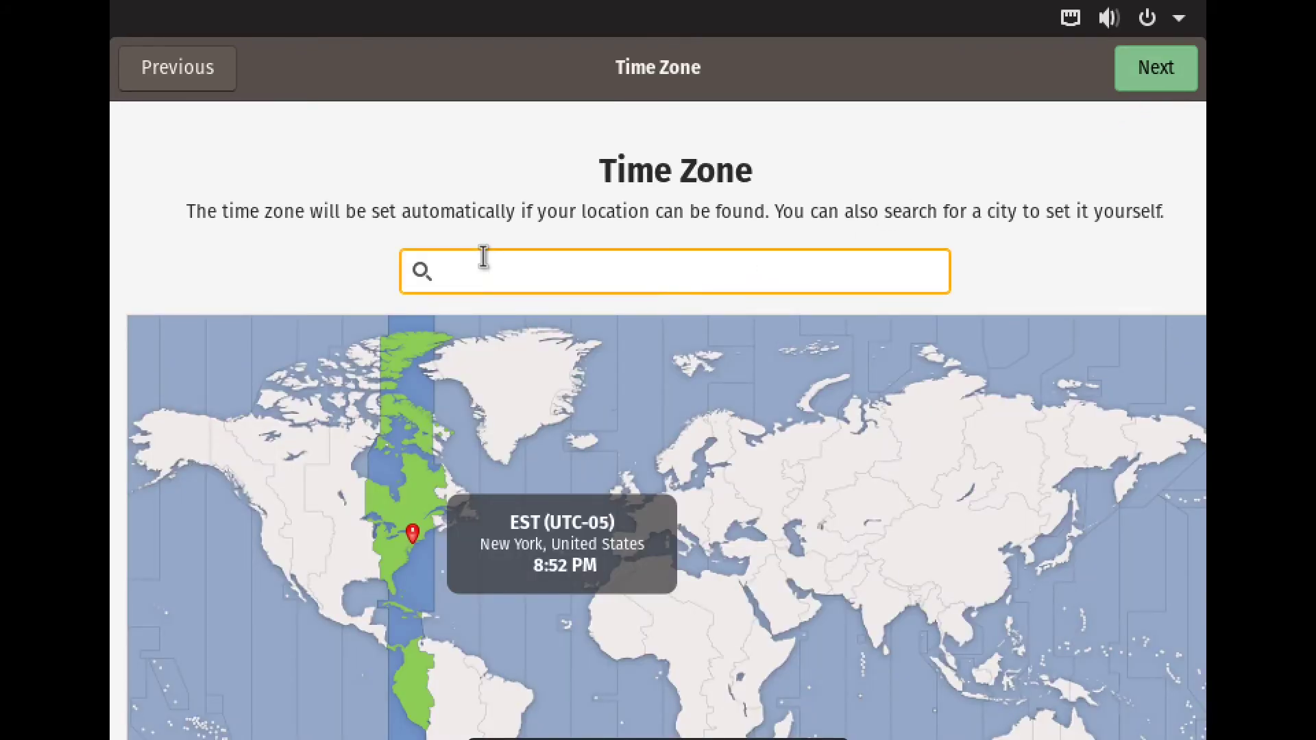
{"action": "type", "text": "Buffalo"}
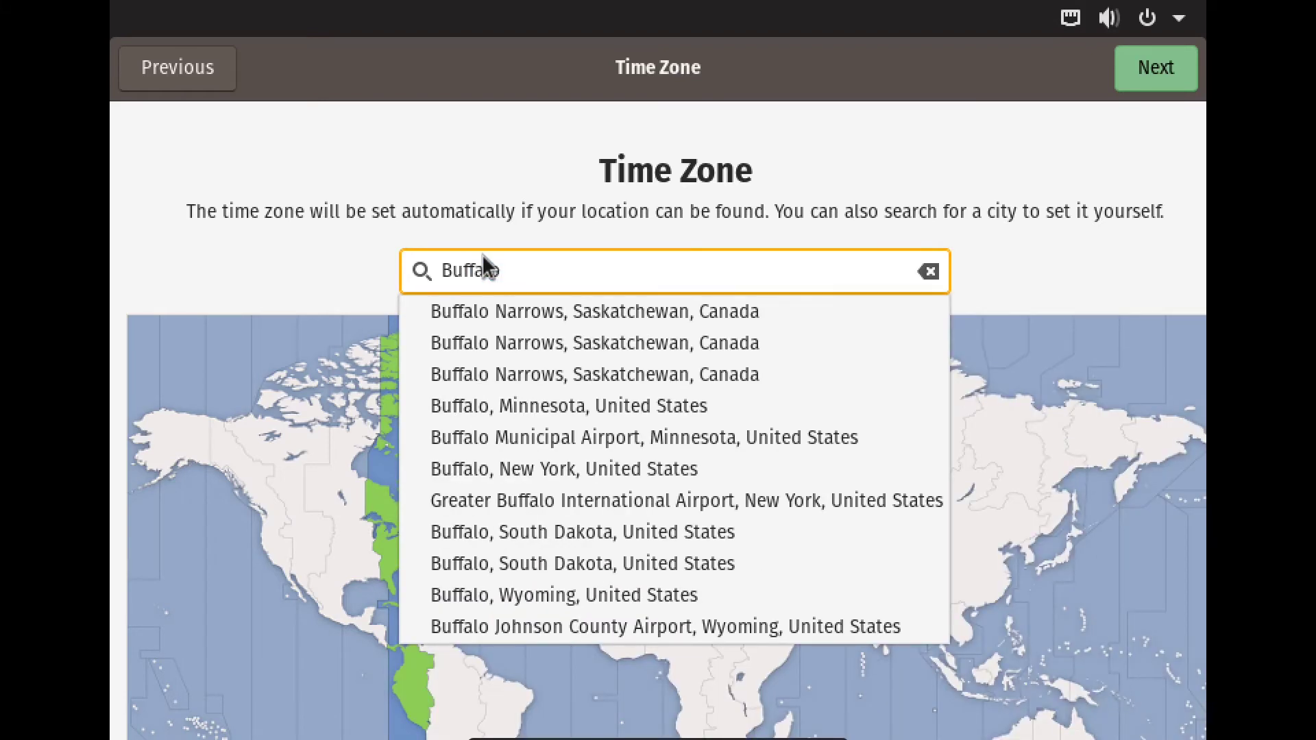
{"action": "left_click", "coordinate": [483, 464]}
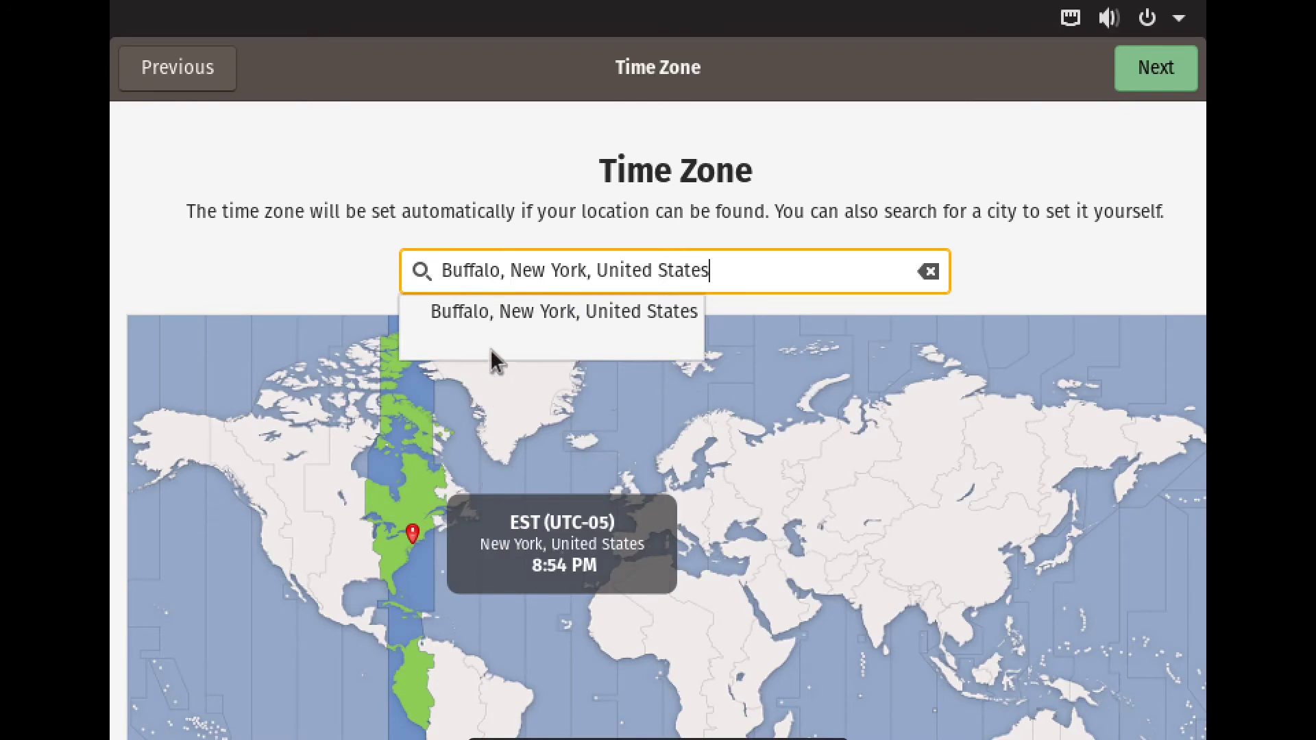
{"action": "left_click", "coordinate": [787, 270]}
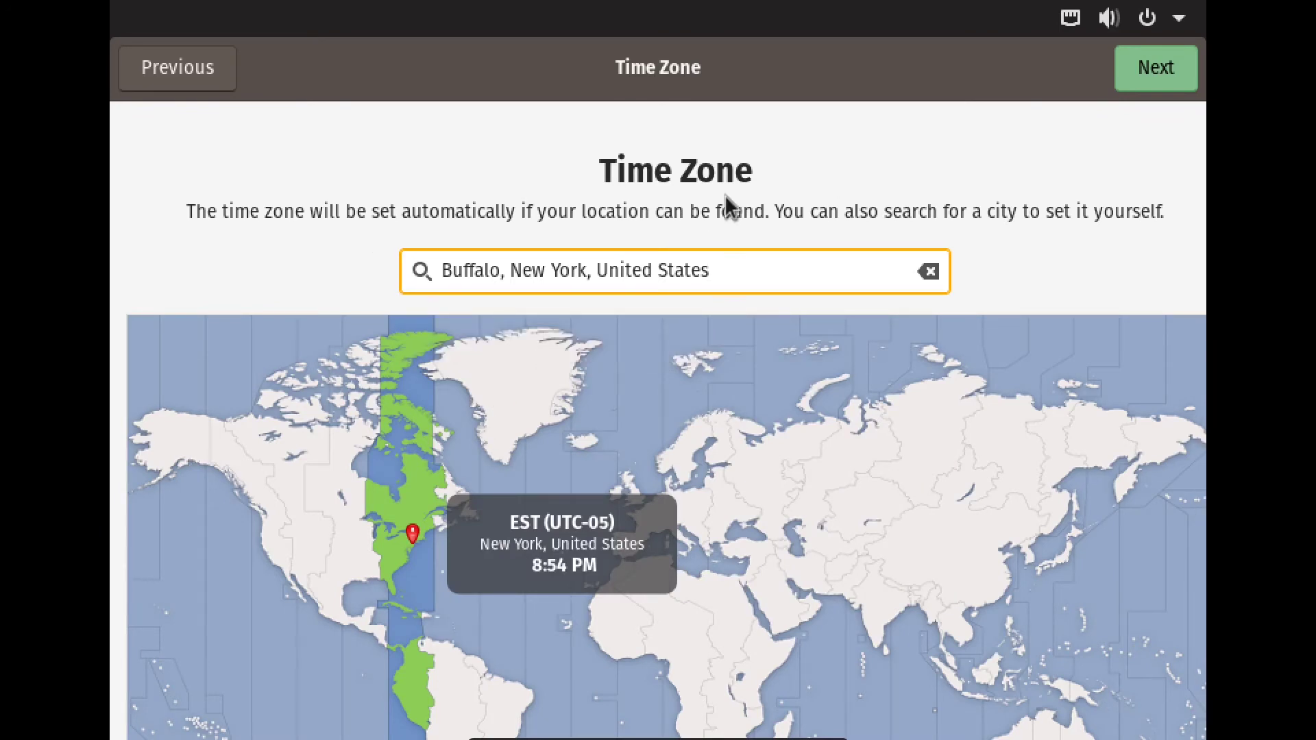
{"action": "left_click", "coordinate": [1152, 77]}
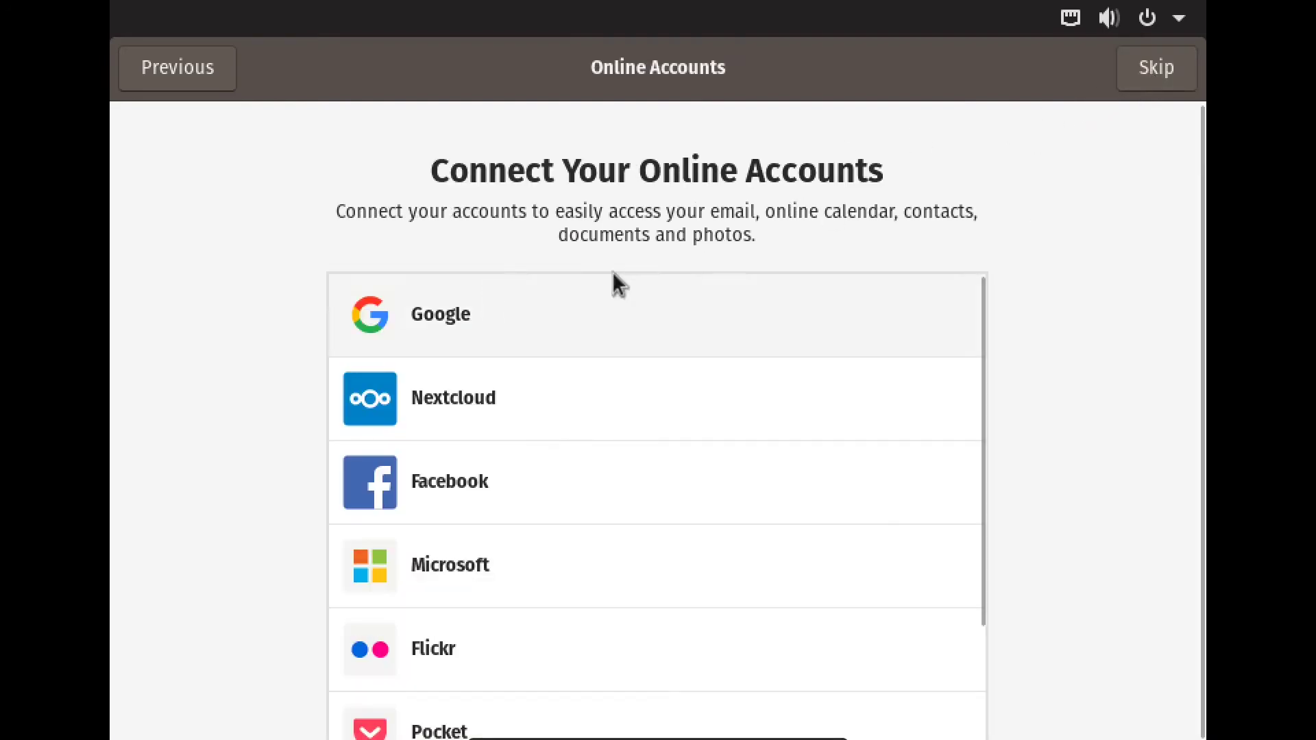
- Skip connecting any online accounts
{"action": "scroll", "coordinate": [233, 374], "scroll_direction": "down", "scroll_amount": 2}
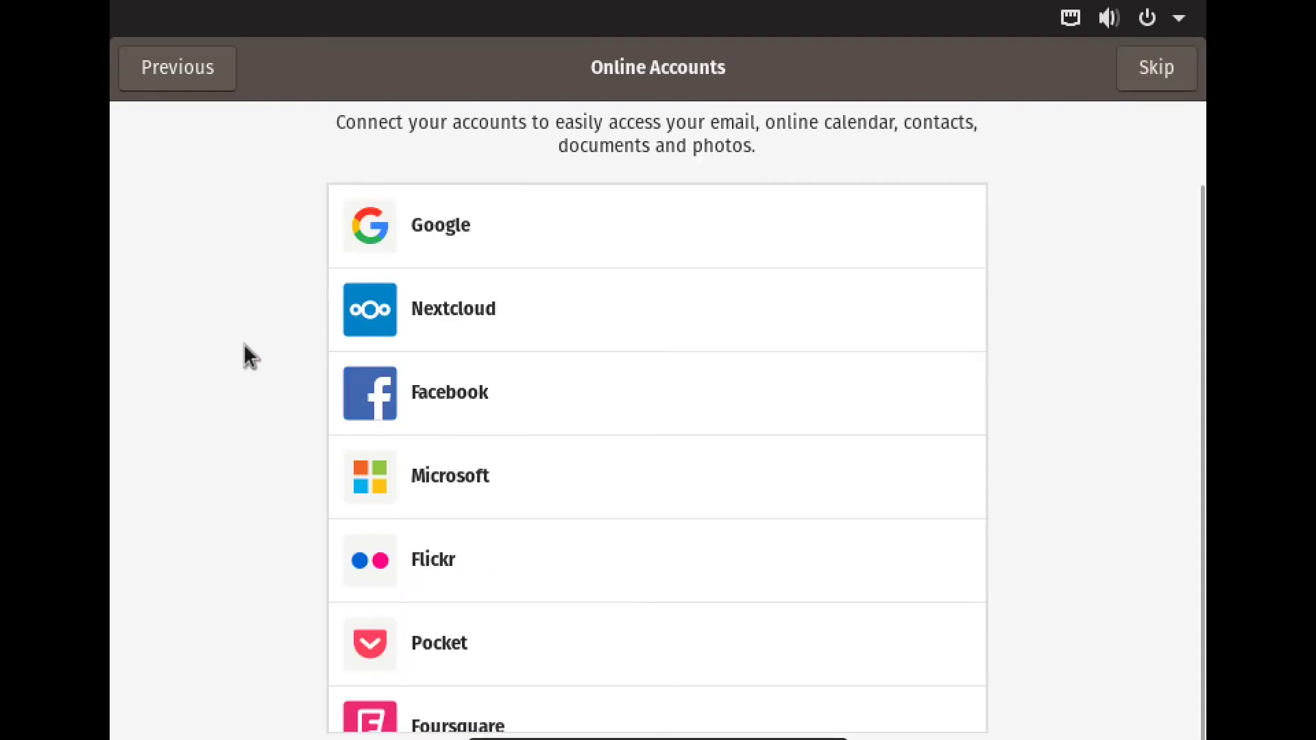
{"action": "scroll", "coordinate": [1193, 281], "scroll_direction": "up", "scroll_amount": 2}
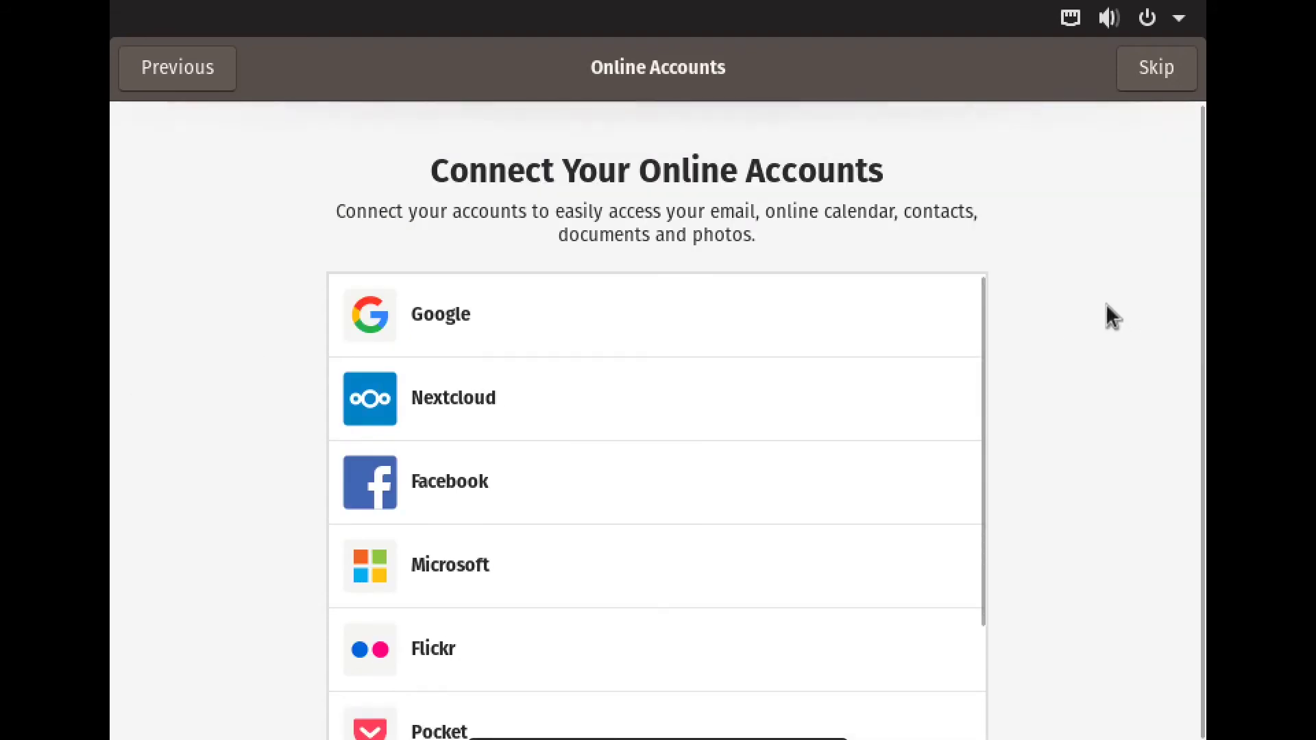
{"action": "left_click", "coordinate": [1163, 56]}
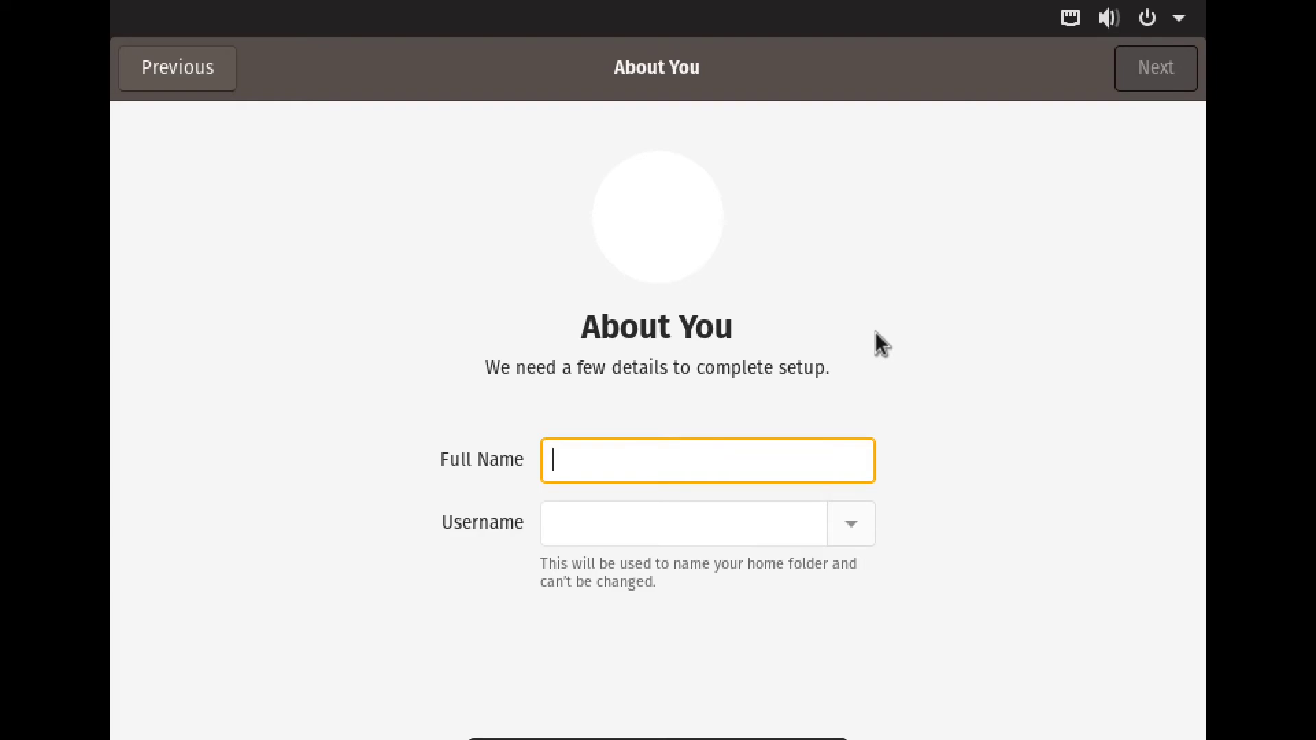
- Fill in a lowercase username and the account's full name in capitals
{"action": "type", "text": "tj"}
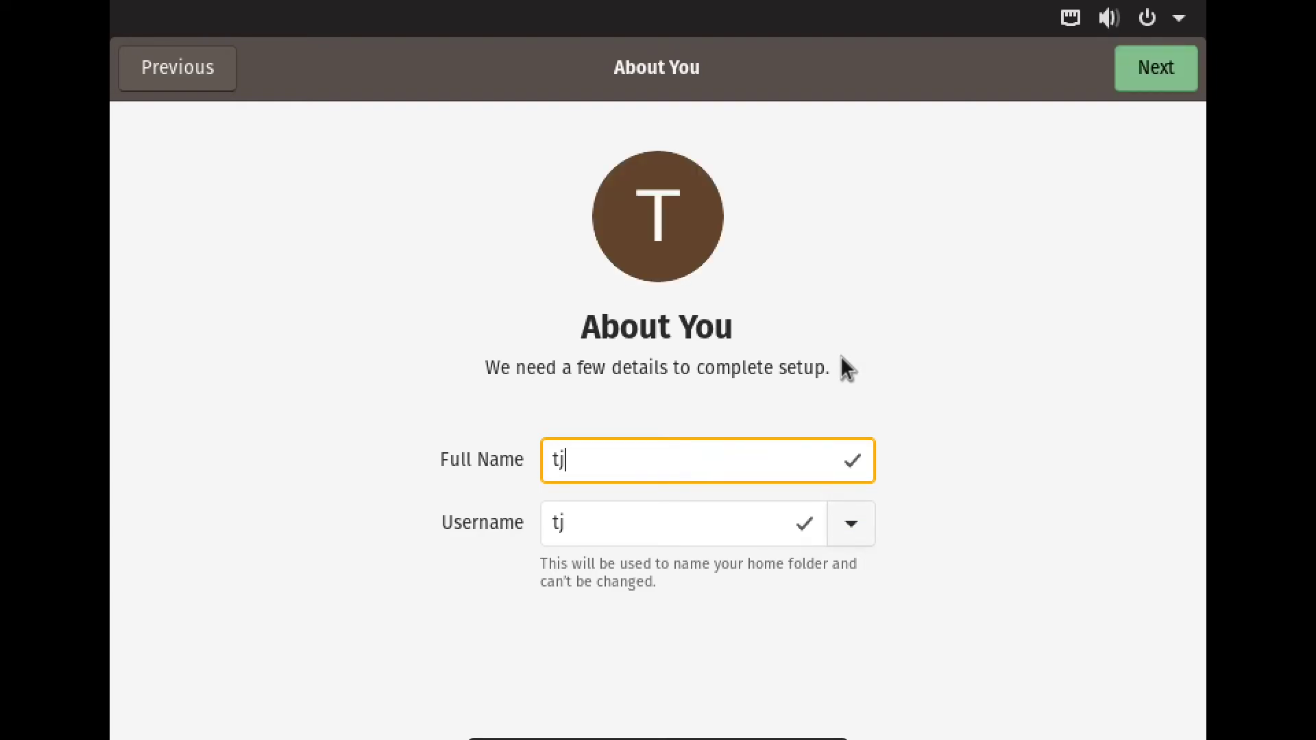
{"action": "left_click", "coordinate": [605, 519]}
{"action": "key", "text": "BackSpace"}
{"action": "key", "text": "BackSpace"}
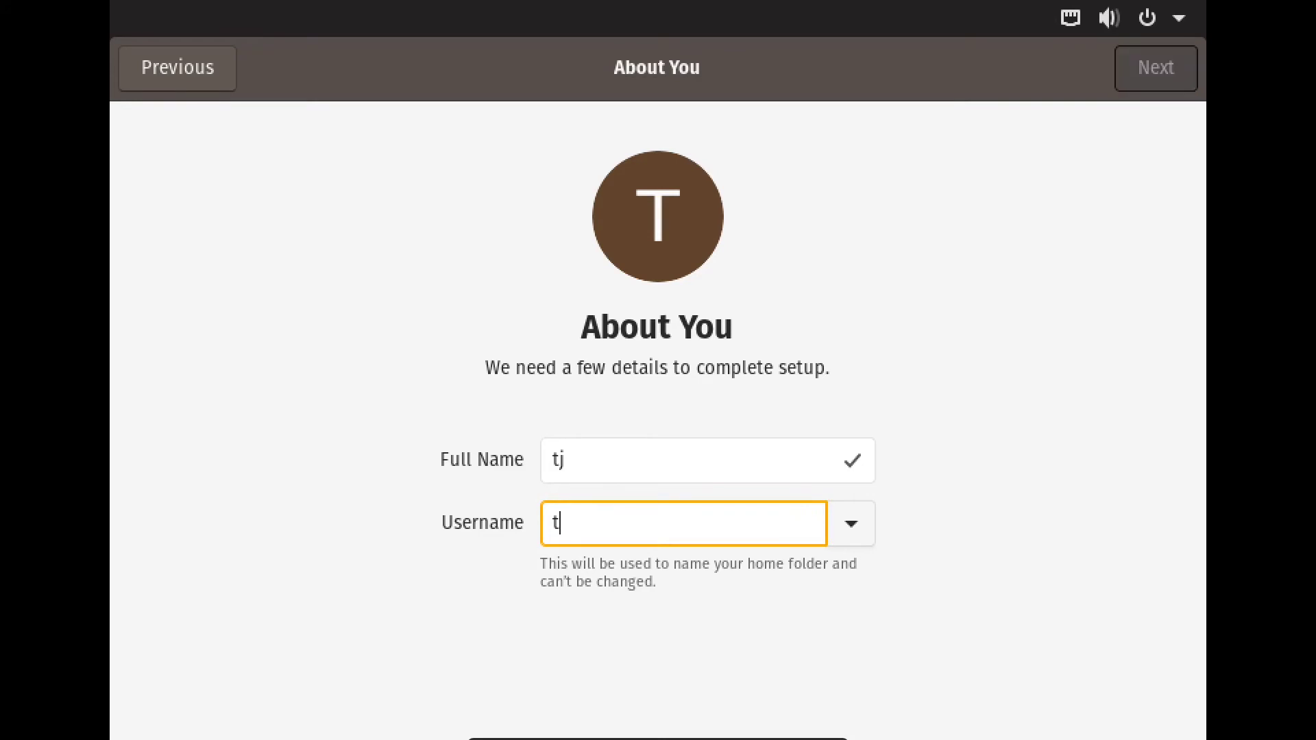
{"action": "type", "text": "tj"}
{"action": "left_click", "coordinate": [626, 459]}
{"action": "key", "text": "BackSpace"}
{"action": "key", "text": "BackSpace"}
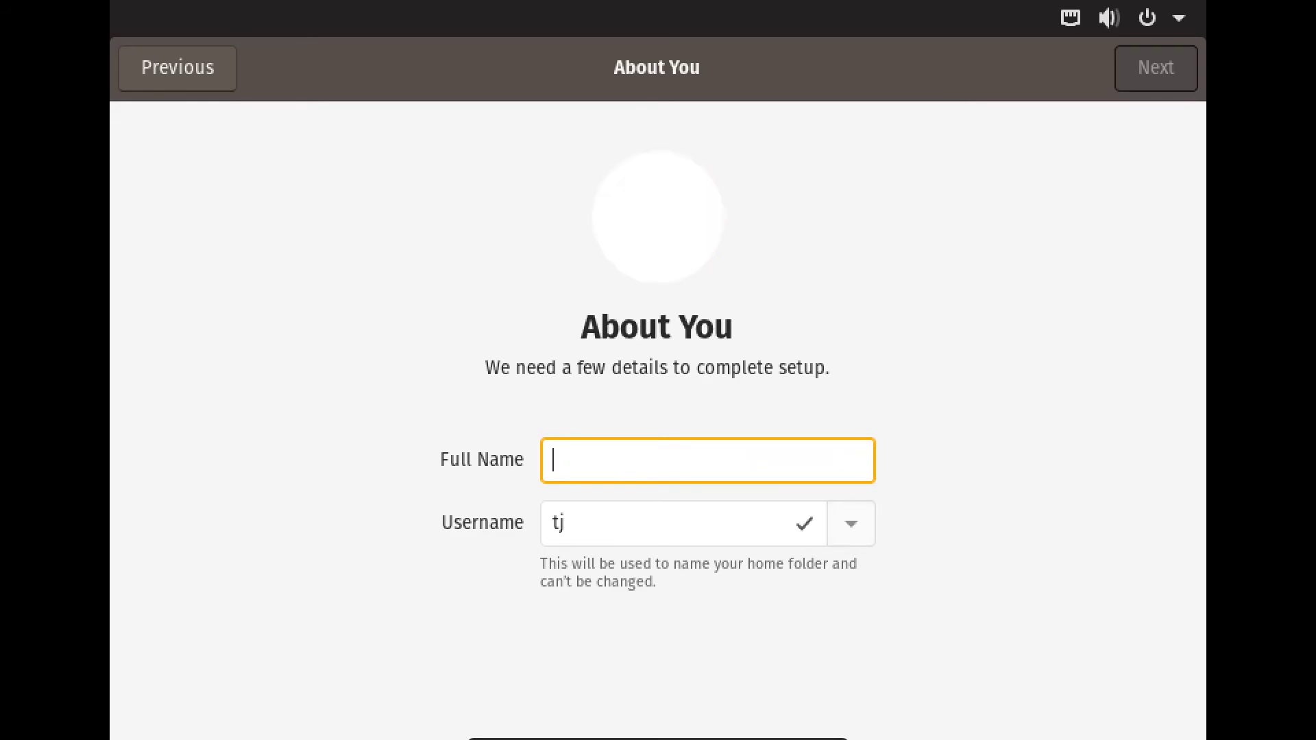
{"action": "type", "text": "TJ"}
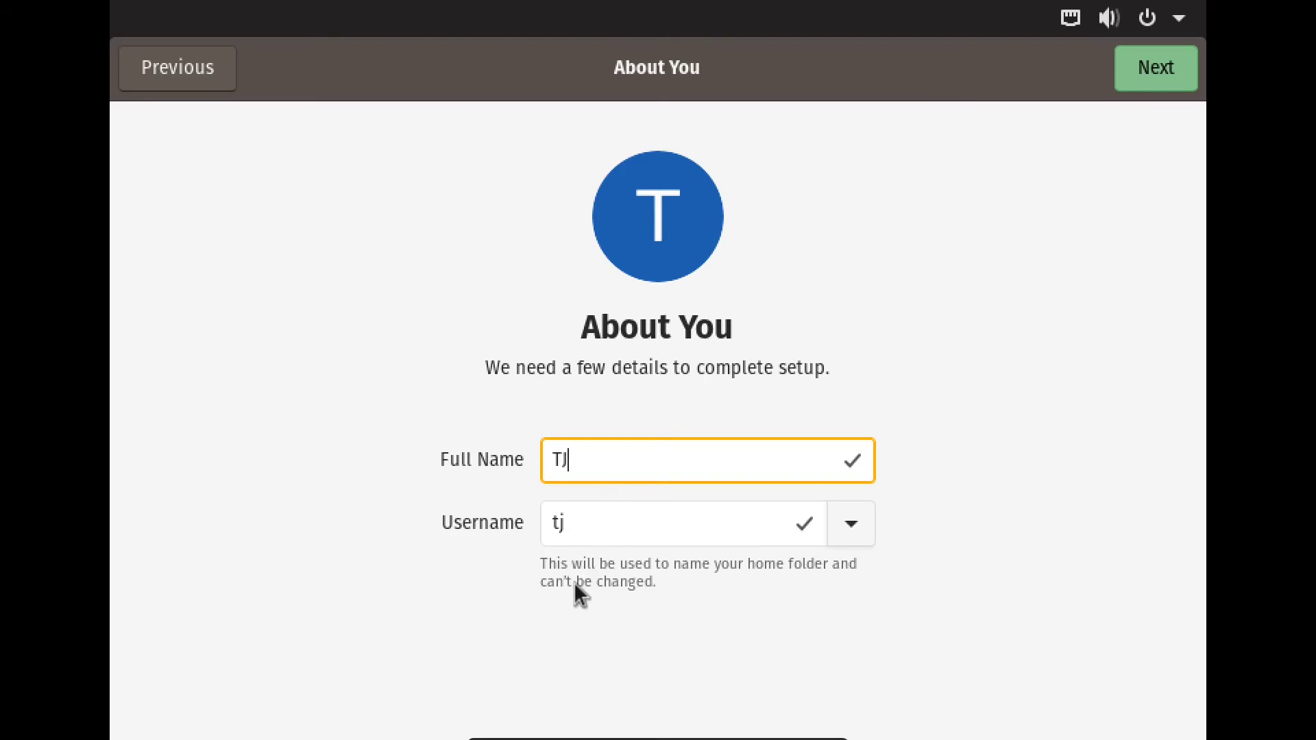
{"action": "left_click", "coordinate": [588, 535]}
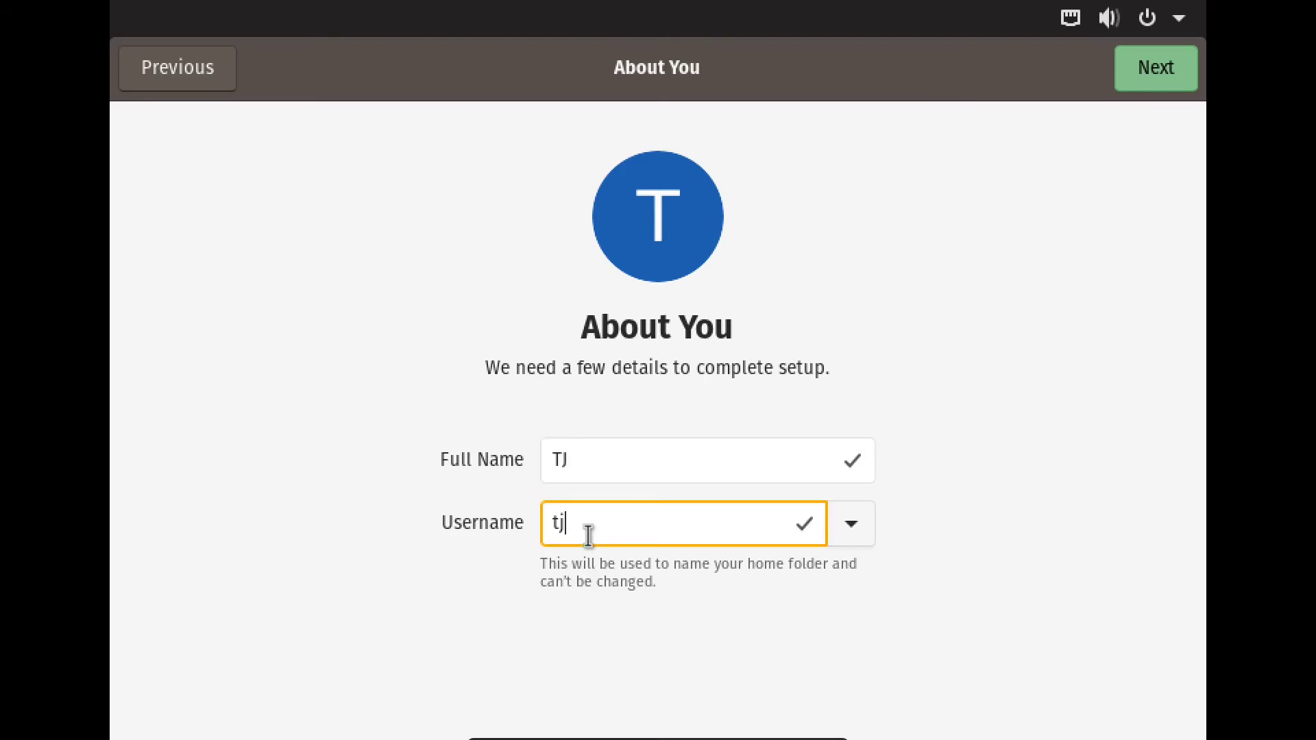
- Retype the full name in capitals until correct and continue to the password page
{"action": "left_click", "coordinate": [607, 457]}
{"action": "key", "text": "BackSpace"}
{"action": "key", "text": "BackSpace"}
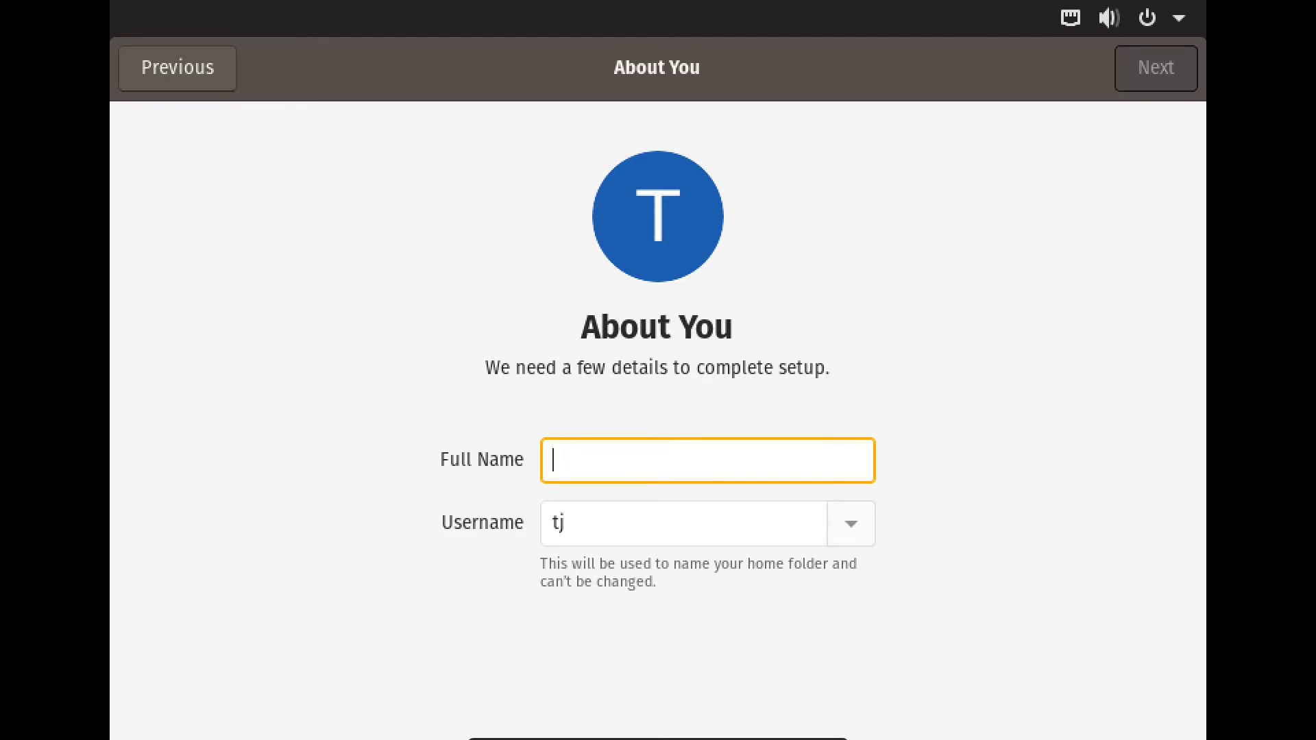
{"action": "type", "text": "tj"}
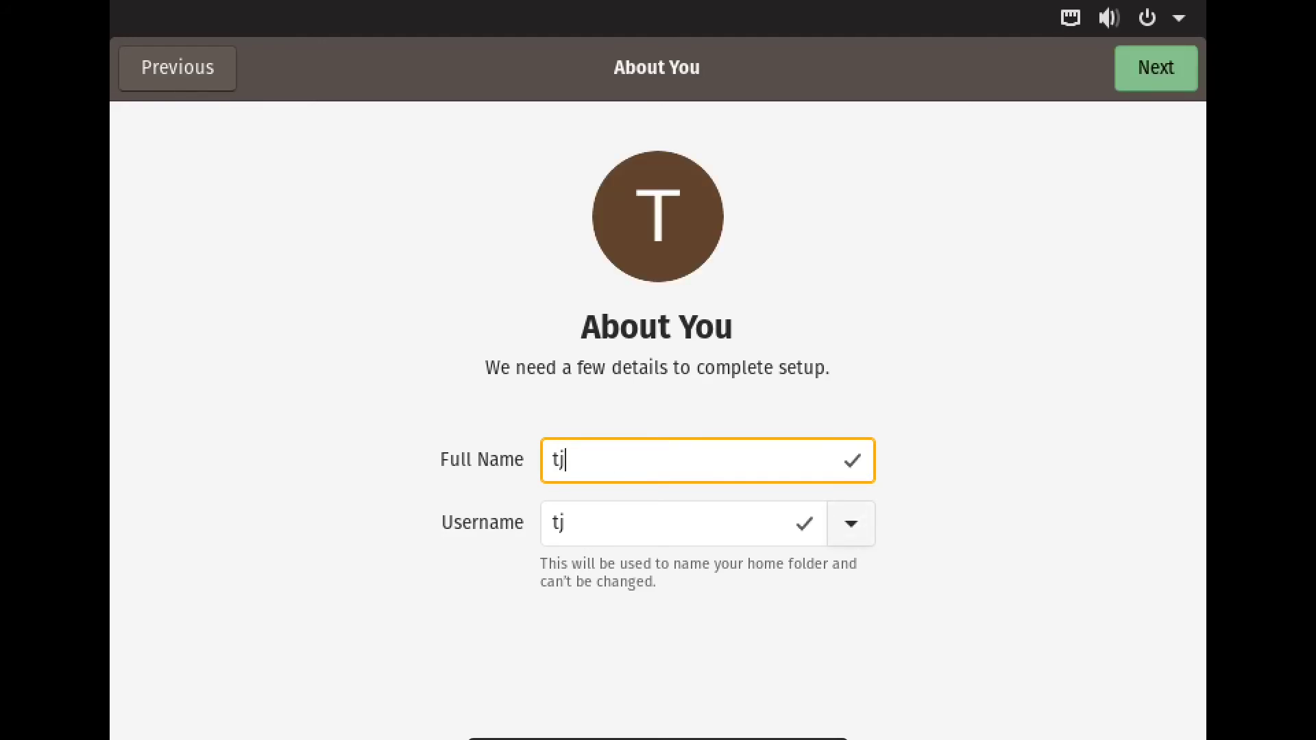
{"action": "key", "text": "BackSpace"}
{"action": "key", "text": "BackSpace"}
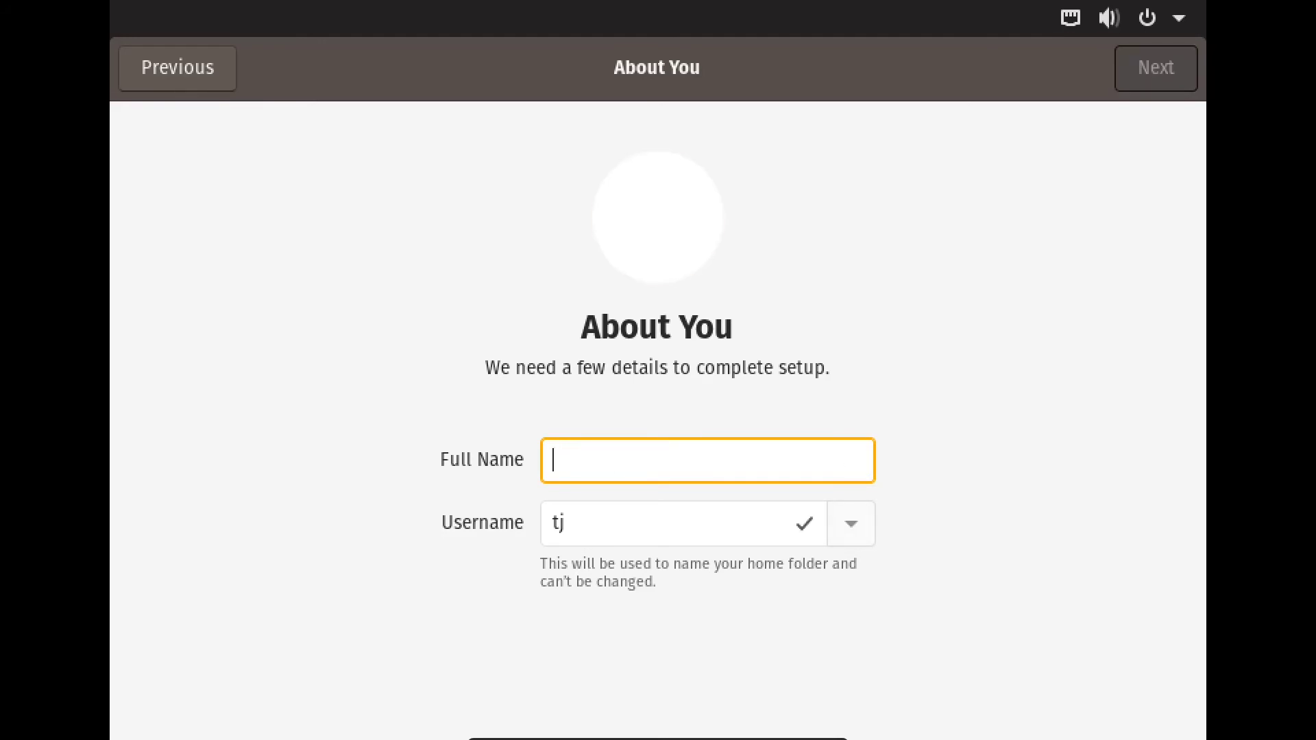
{"action": "type", "text": "tj"}
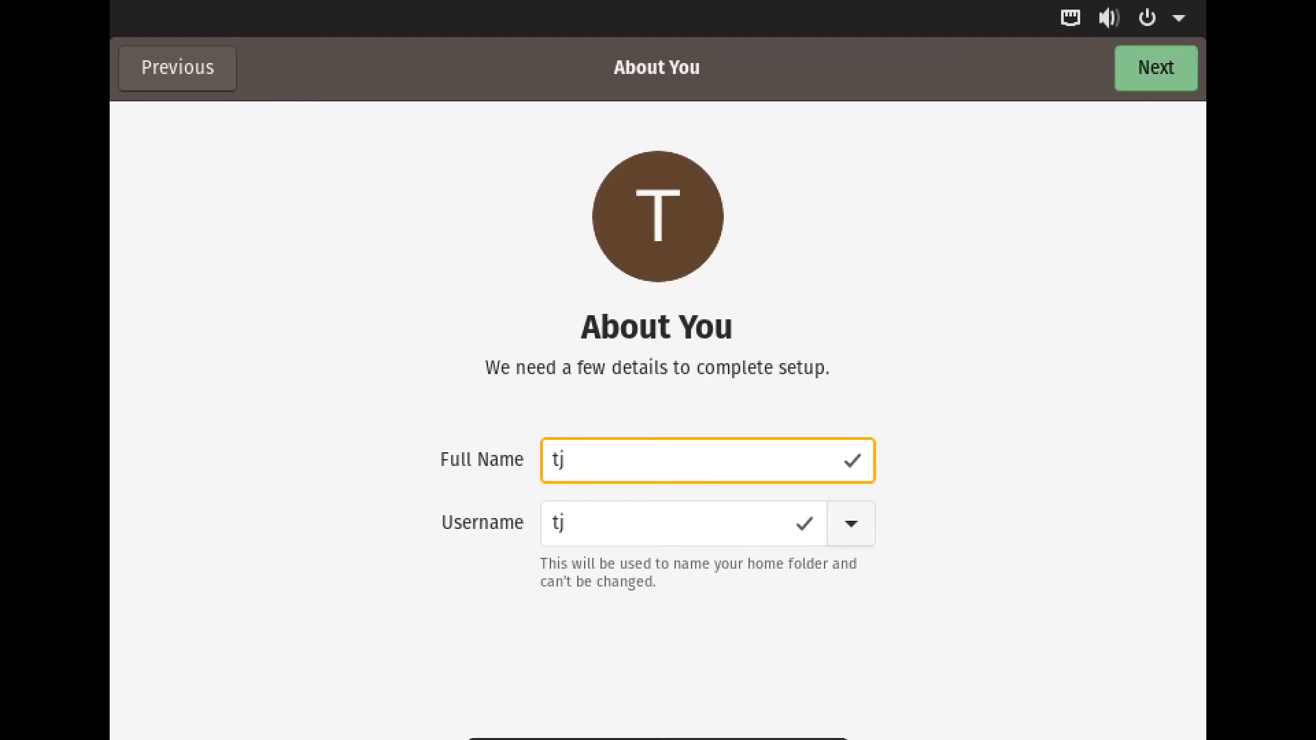
{"action": "key", "text": "BackSpace"}
{"action": "key", "text": "BackSpace"}
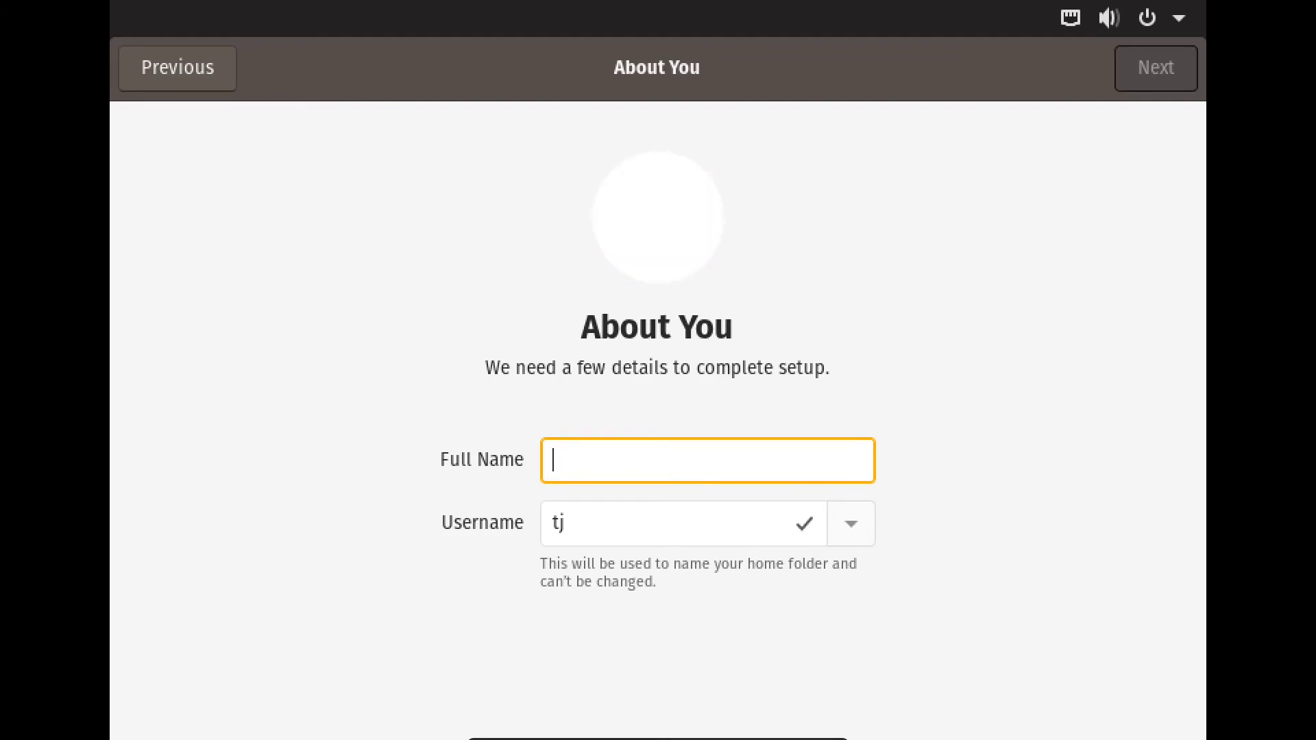
{"action": "type", "text": "tj"}
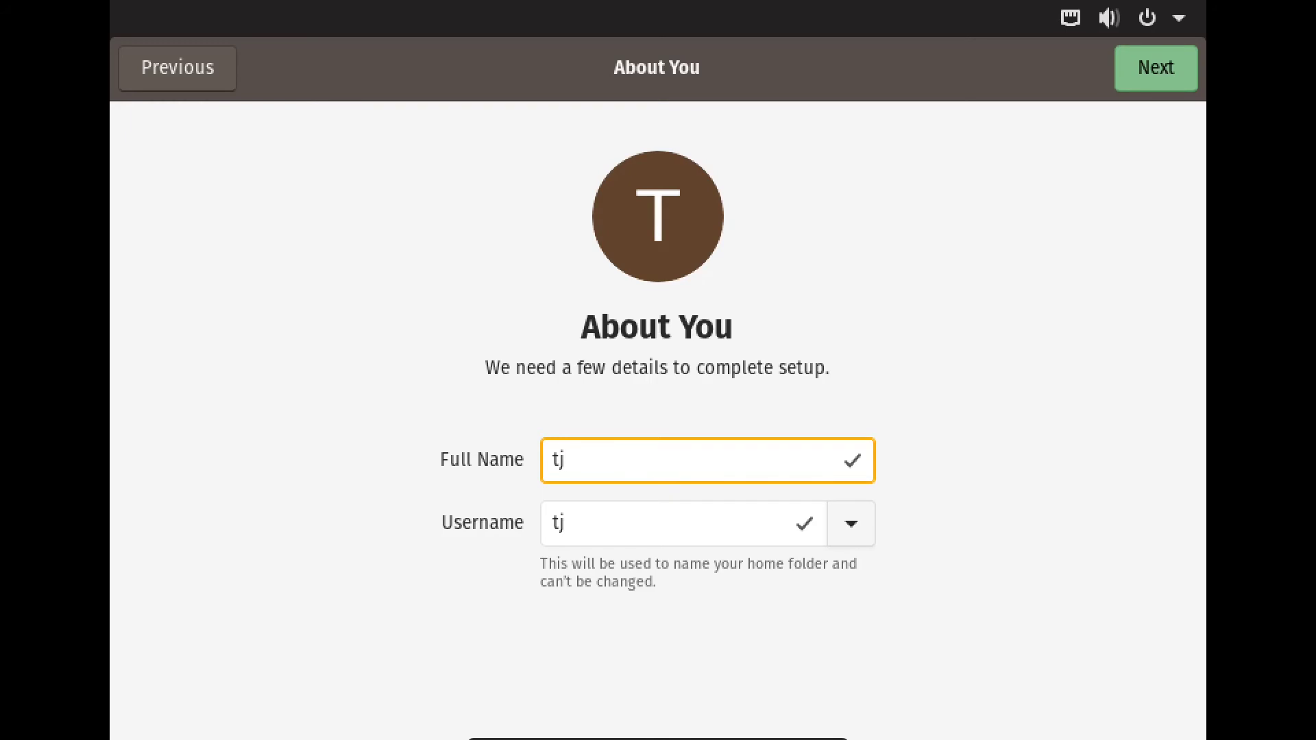
{"action": "key", "text": "BackSpace"}
{"action": "key", "text": "BackSpace"}
{"action": "type", "text": "TJ"}
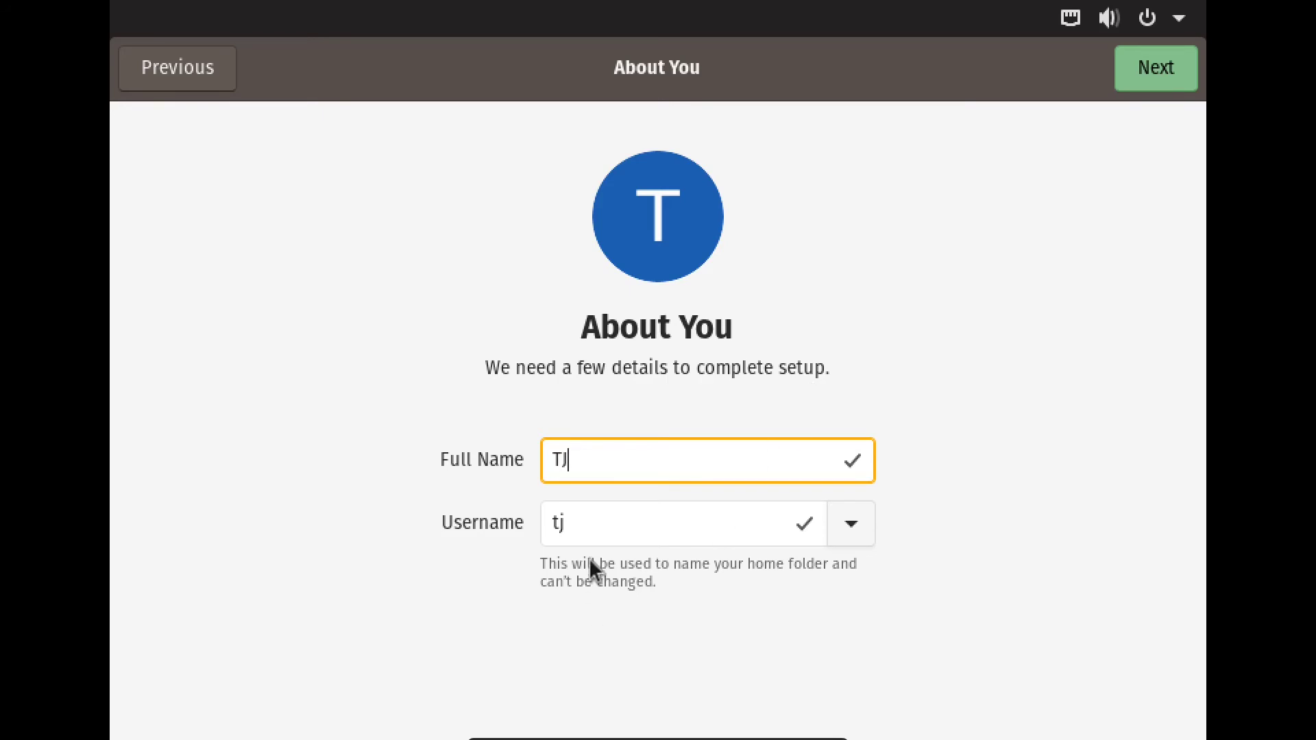
{"action": "left_click", "coordinate": [613, 529]}
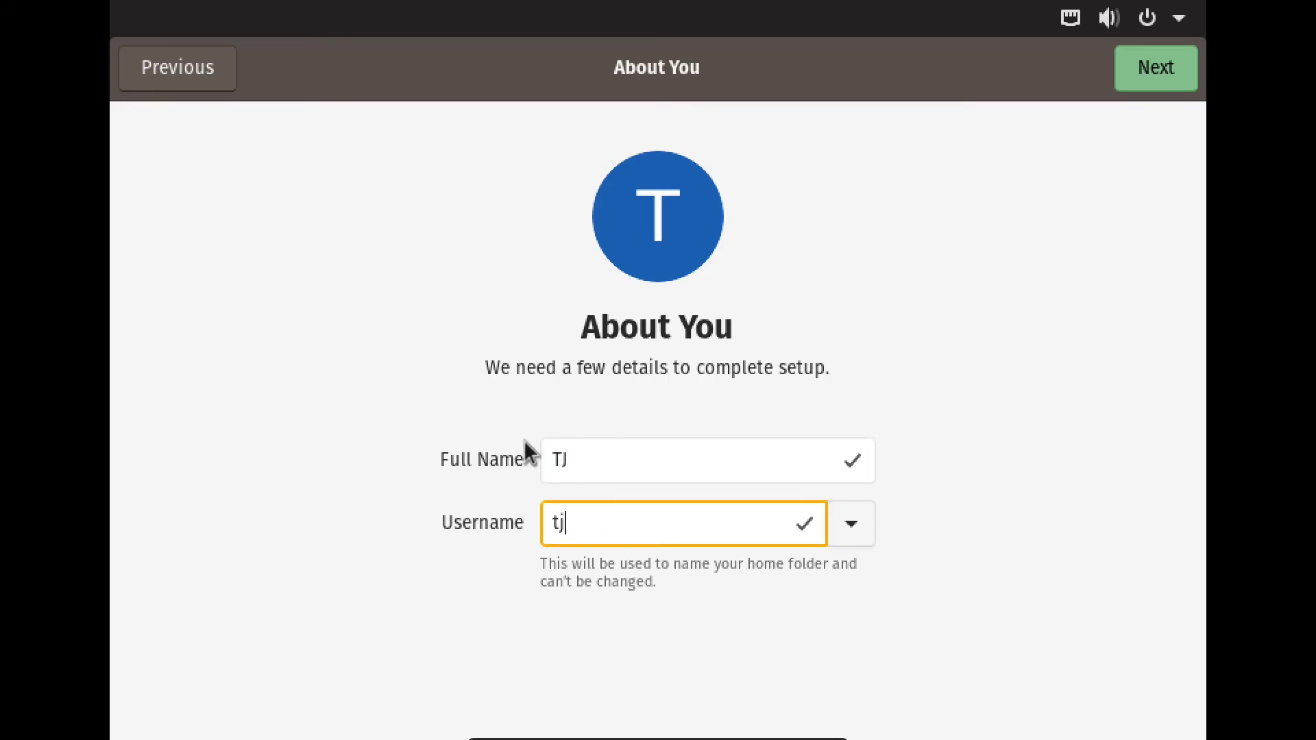
{"action": "left_click", "coordinate": [1141, 70]}
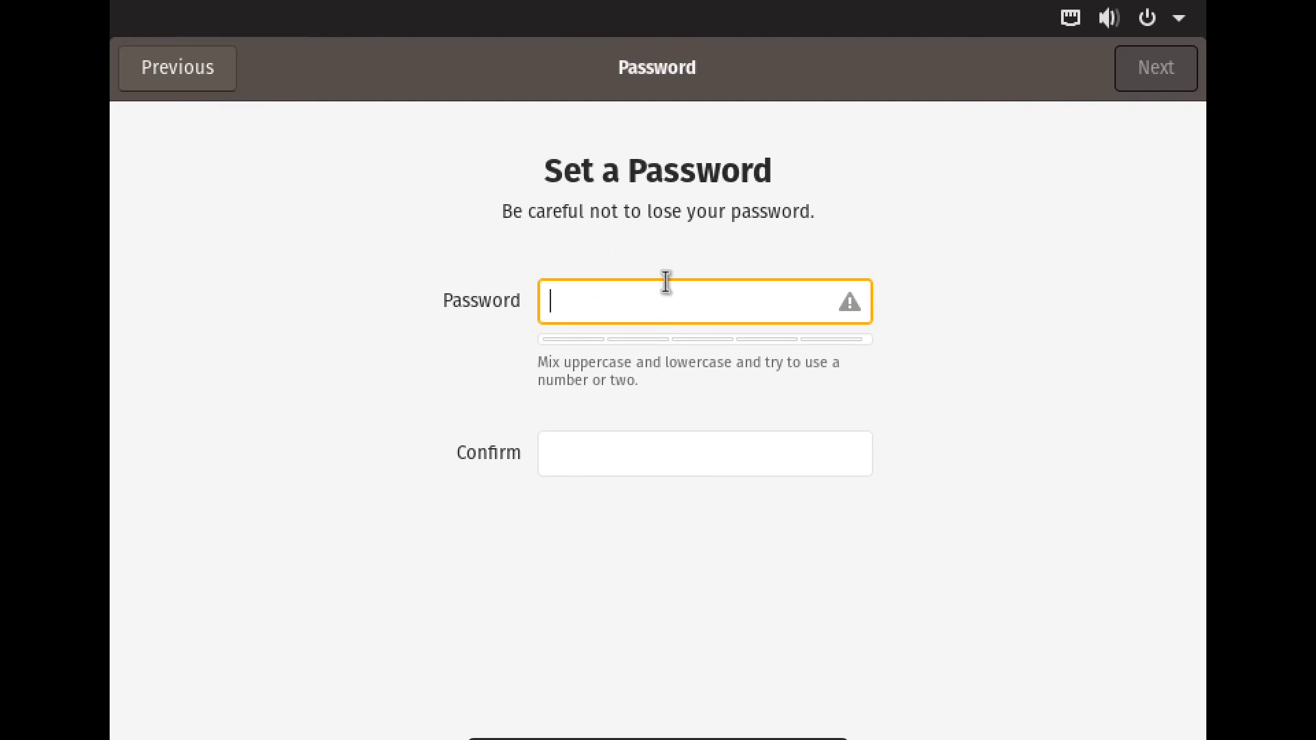
- Enter the account password and a matching confirmation, then continue
{"action": "type", "text": "••••••"}
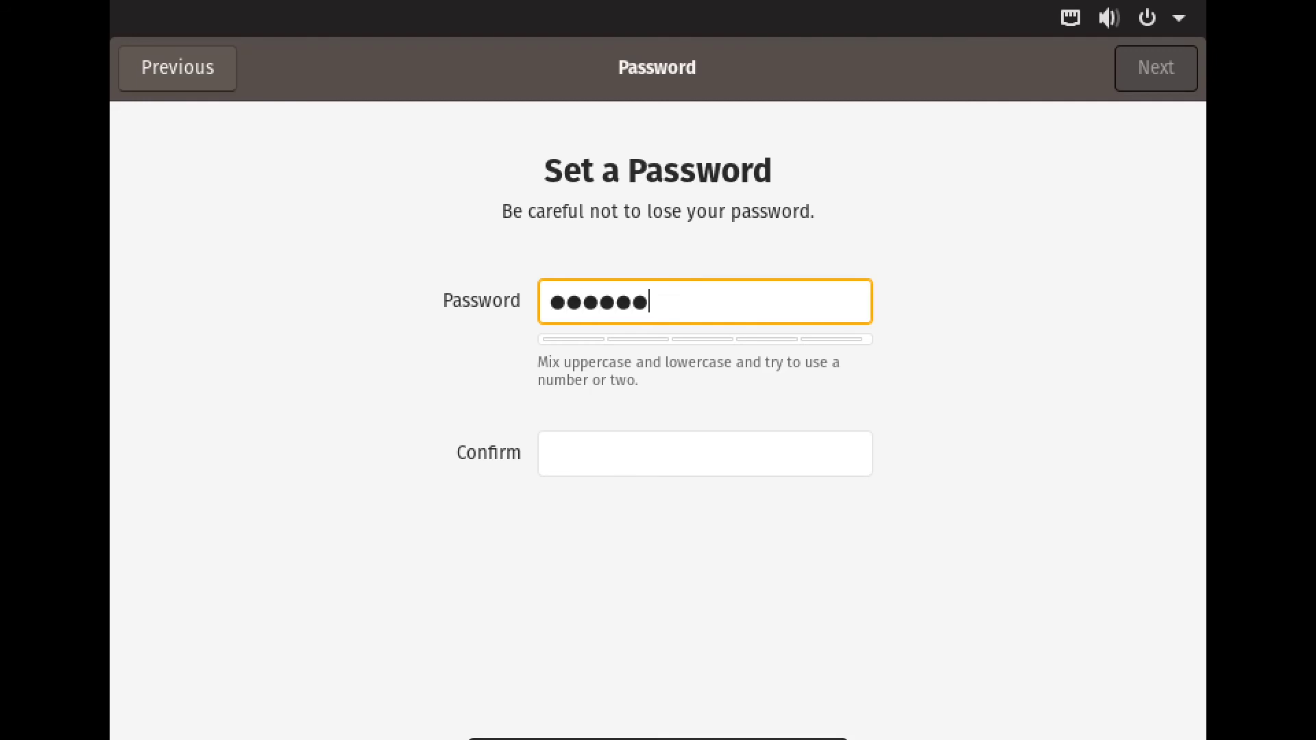
{"action": "left_click", "coordinate": [602, 449]}
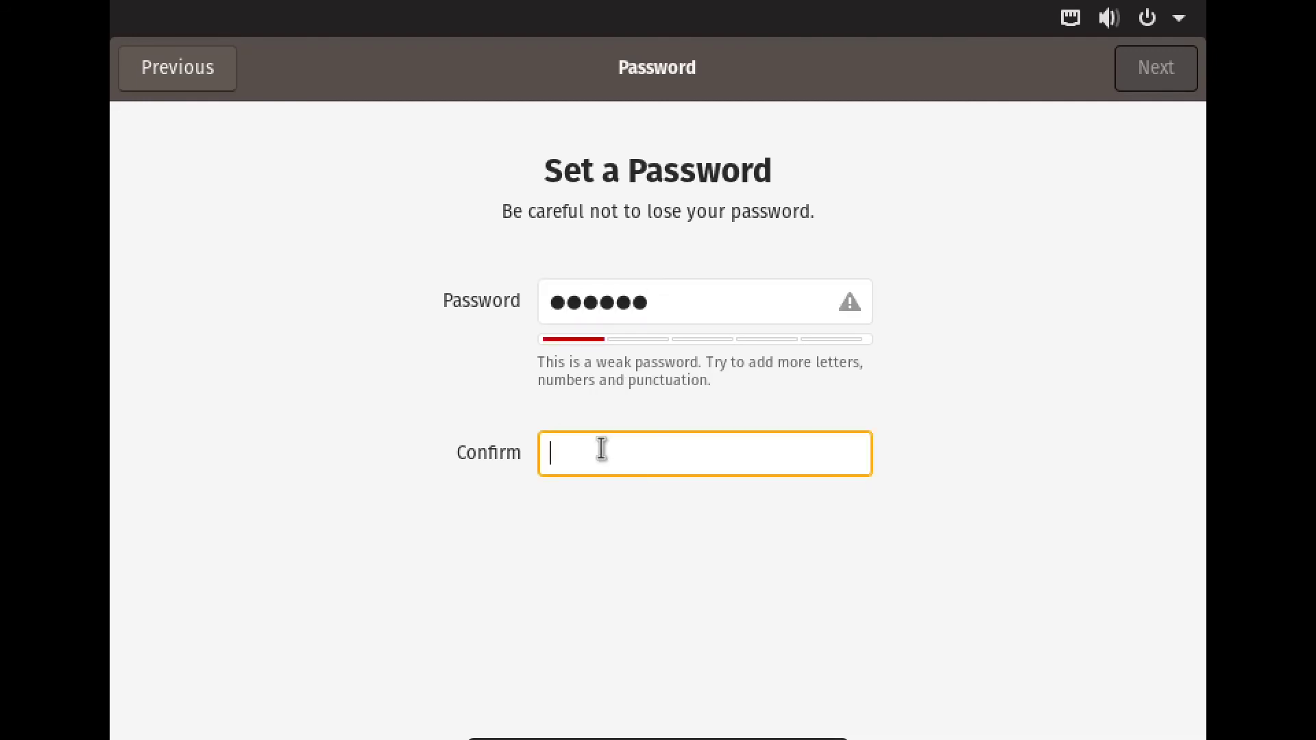
{"action": "type", "text": "••••••"}
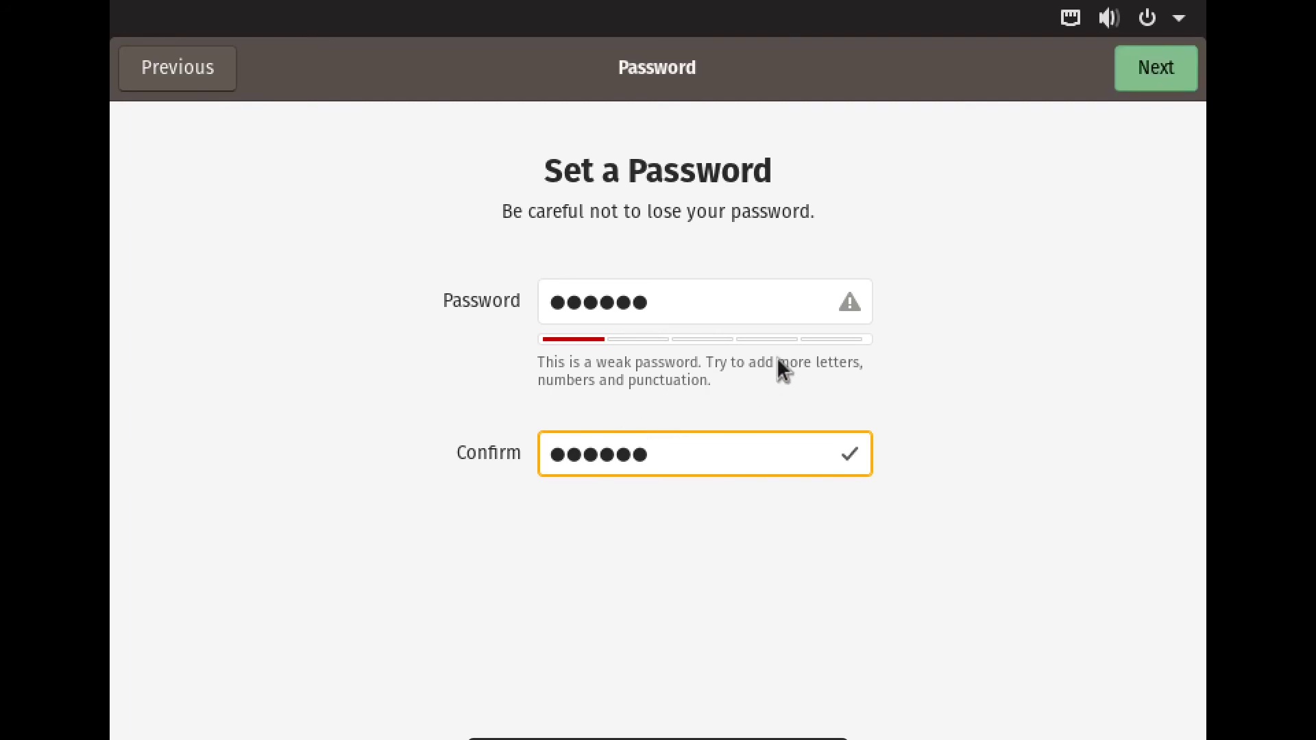
{"action": "left_click", "coordinate": [1149, 77]}
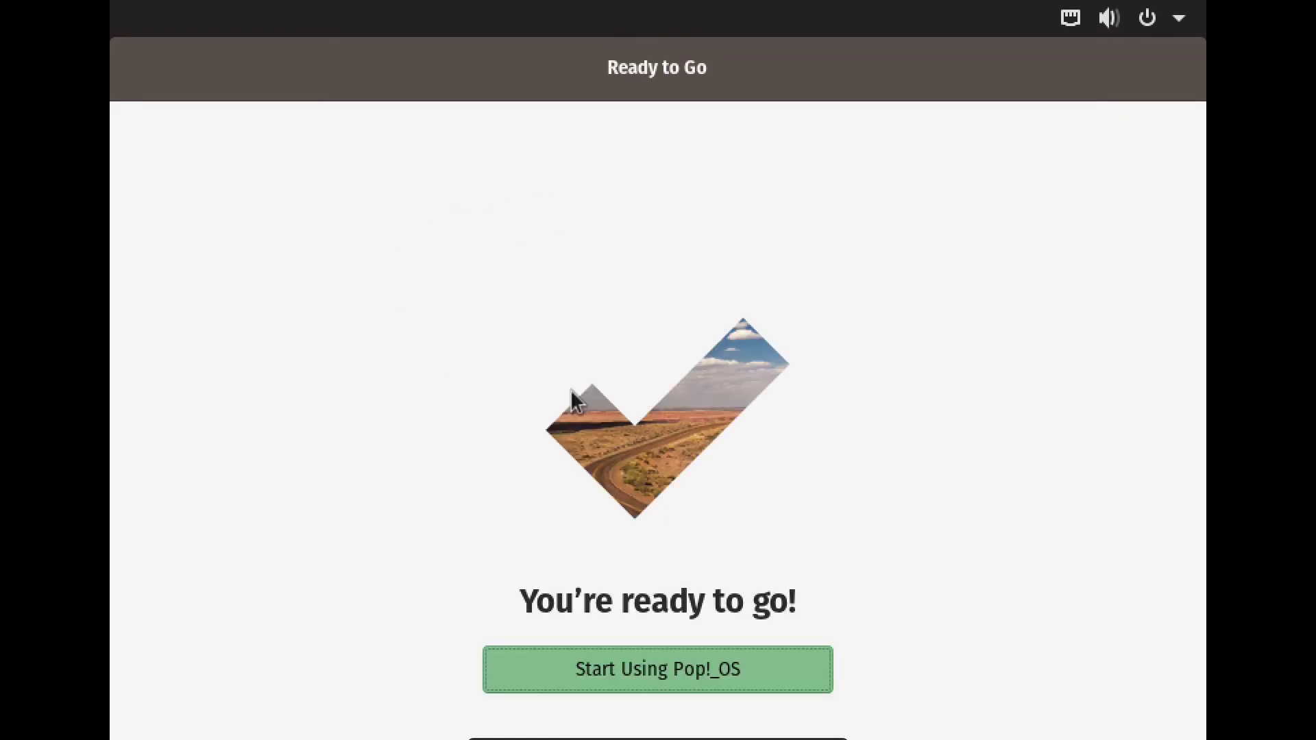